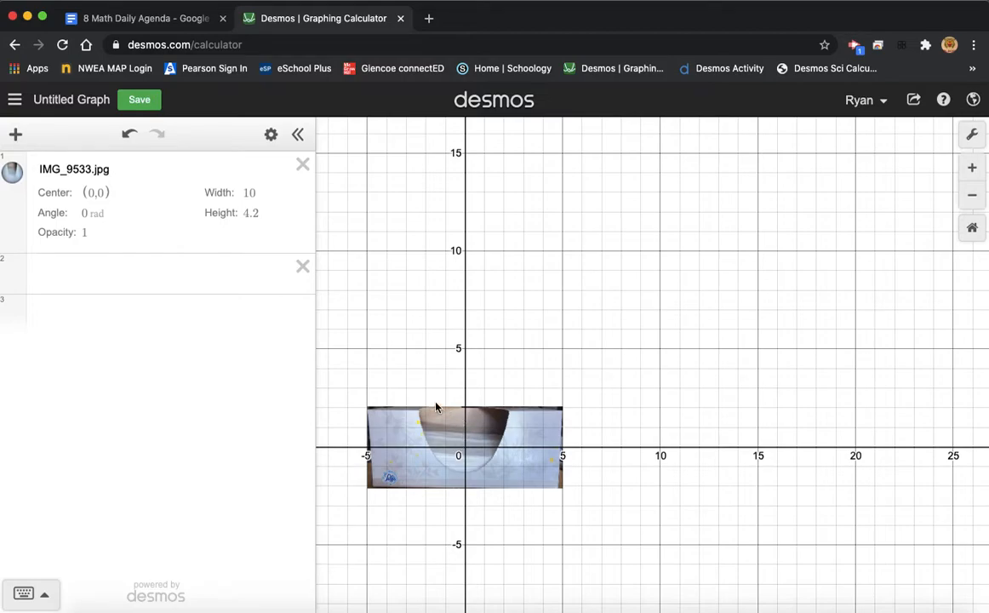
Move and enlarge the IMG_9533.jpg image to about 26.6 wide and 11.2 high, centred near (7.8, 2.93)
click(473, 450)
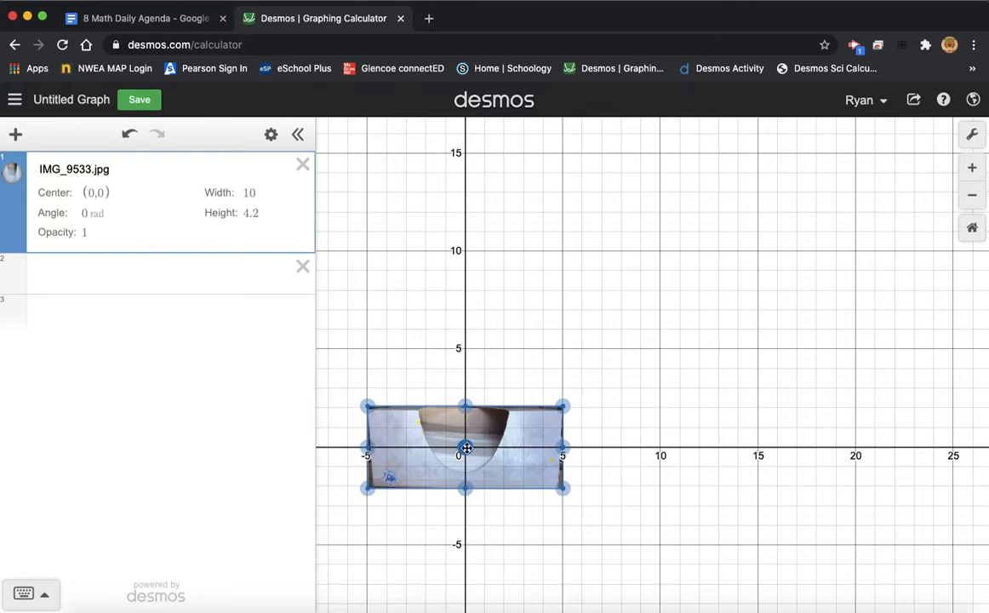
drag(466, 447, 535, 383)
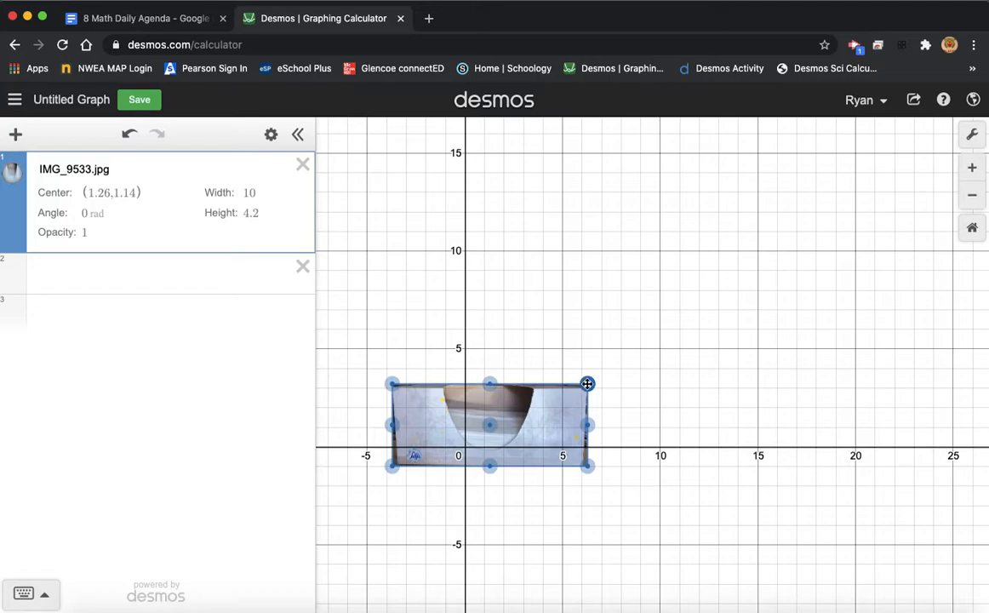
mouse_move(587, 383)
mouse_down()
mouse_move(629, 342)
mouse_move(600, 394)
mouse_move(648, 334)
mouse_move(601, 378)
mouse_up()
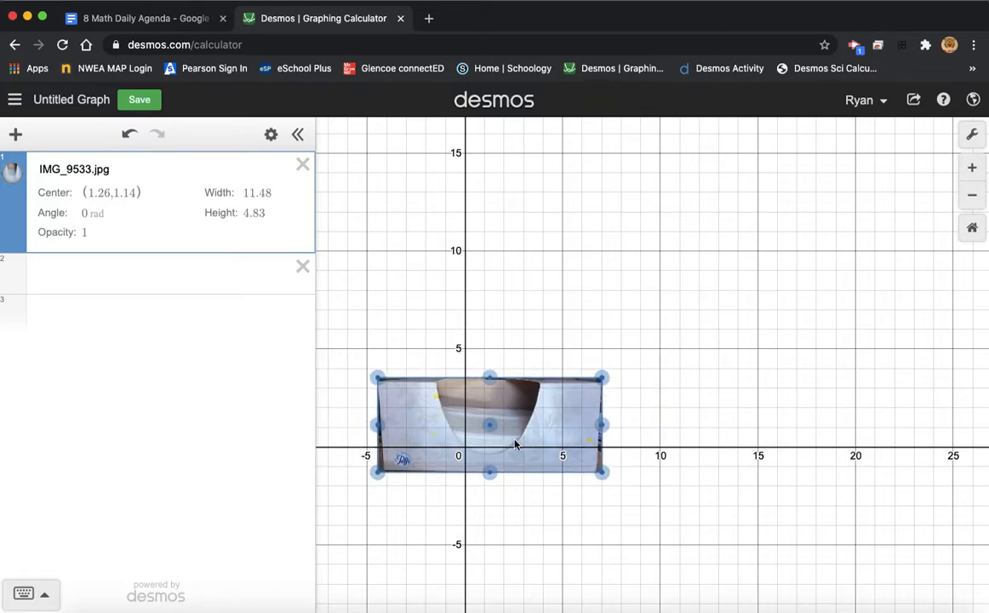
drag(487, 428, 616, 393)
drag(728, 343, 858, 242)
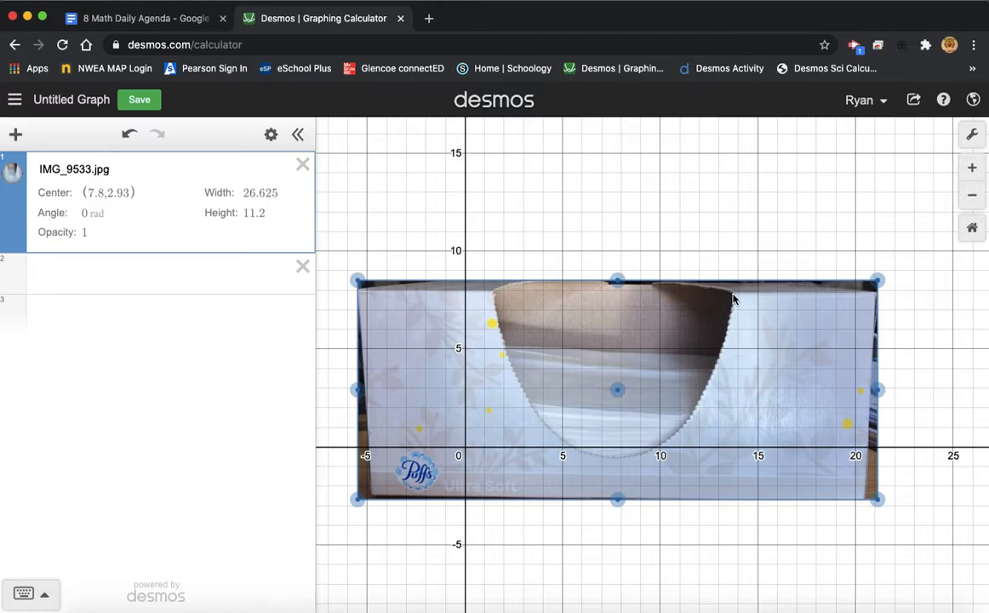
Shrink the image to about 22.64 wide and 9.51 high, shifting the box opening's left edge to near the y-axis
drag(618, 389, 594, 389)
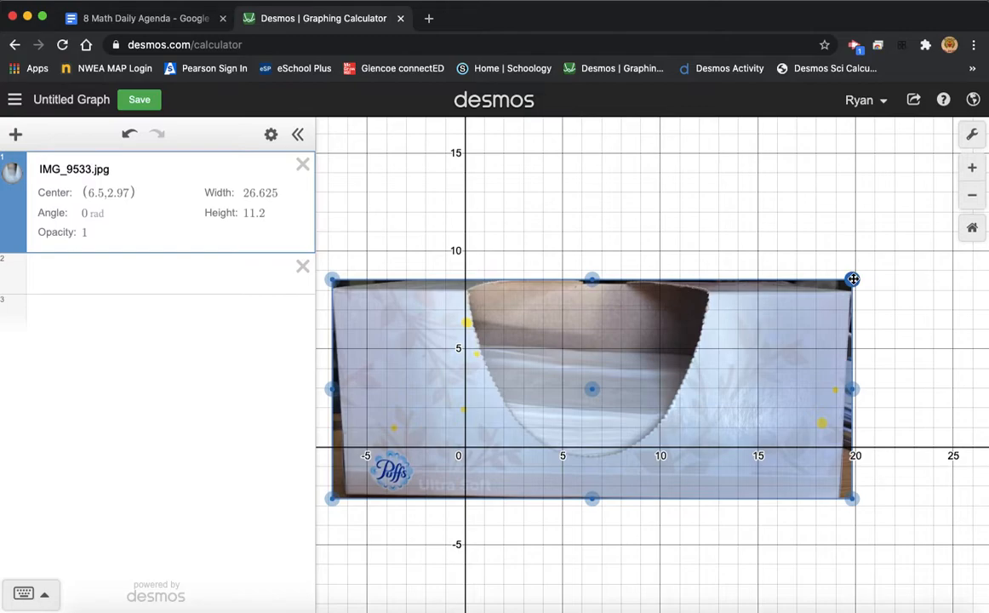
drag(853, 279, 832, 287)
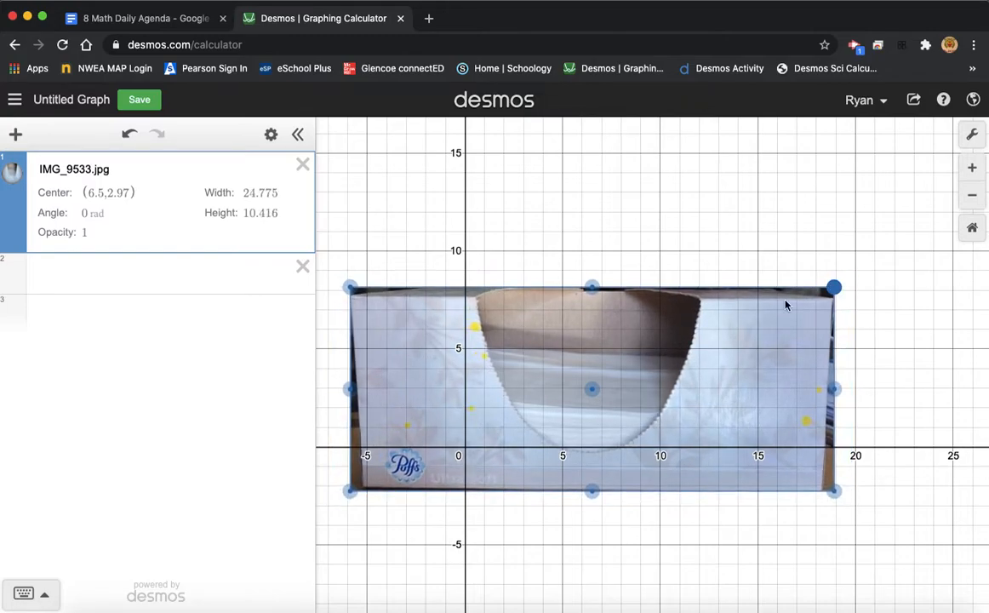
drag(591, 388, 582, 389)
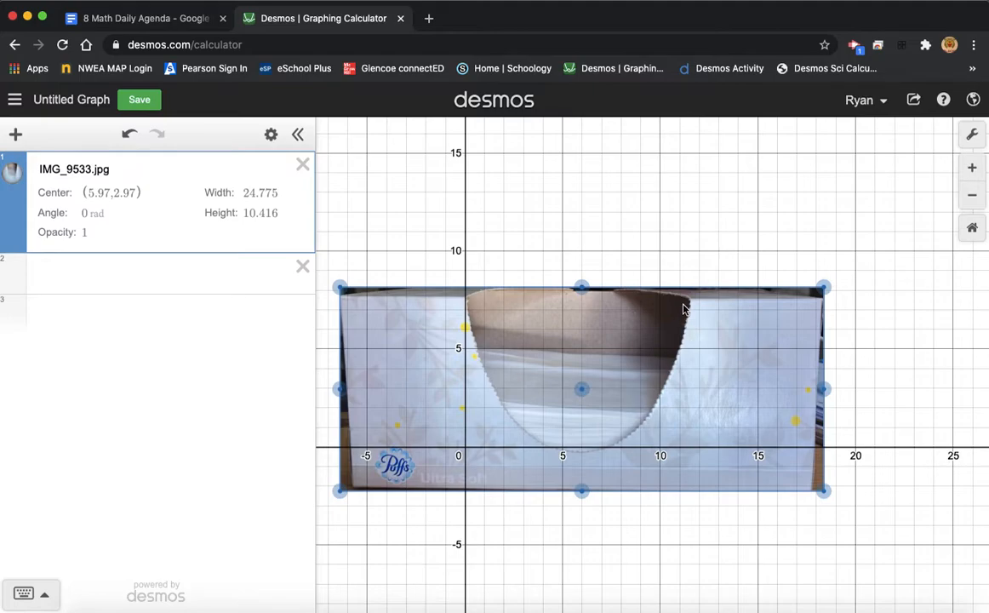
drag(824, 288, 809, 294)
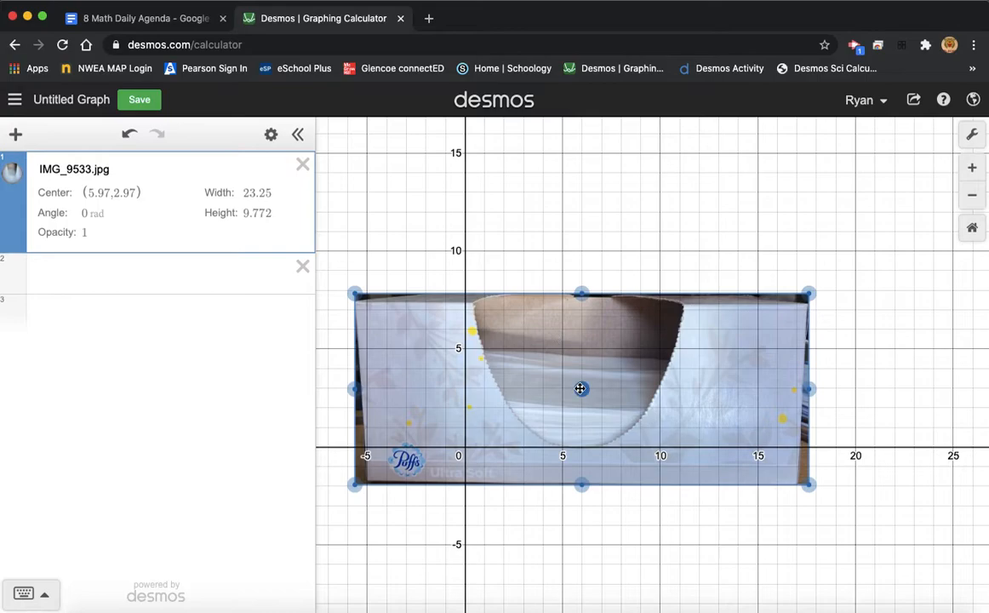
drag(579, 388, 572, 386)
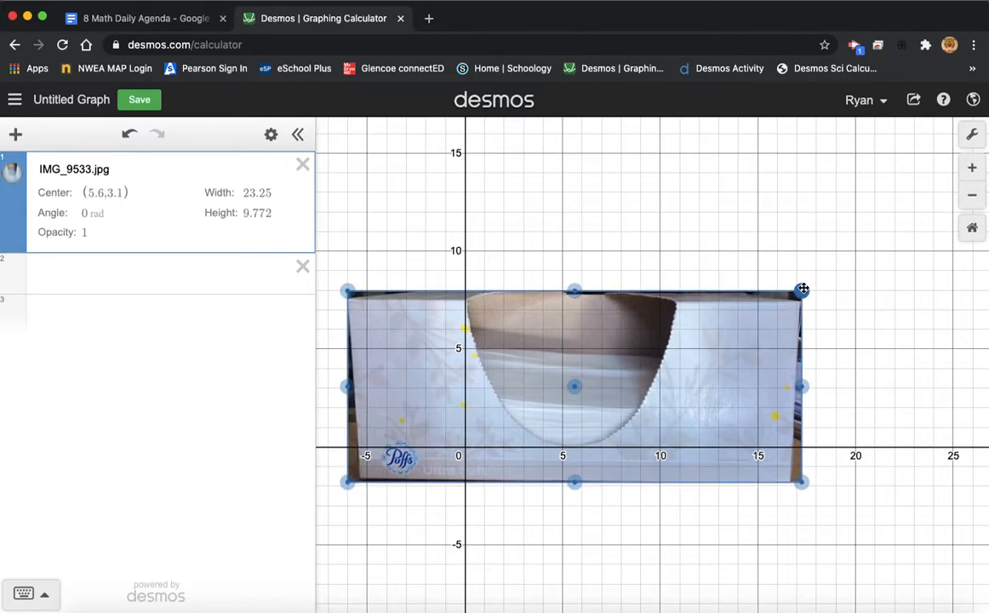
drag(803, 290, 795, 293)
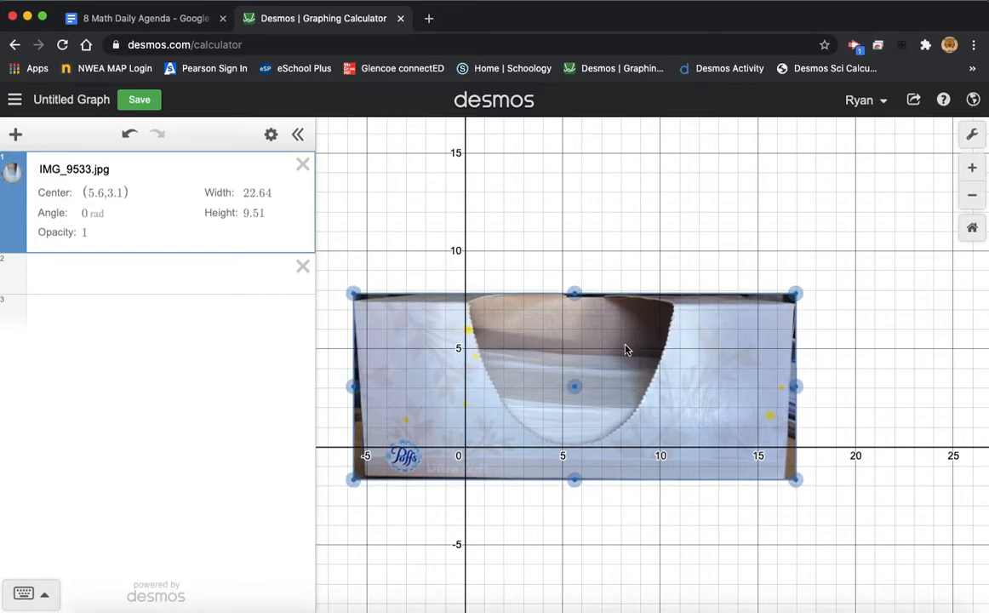
Move the image so its lower-left corner sits on the origin, with its centre at about (11.33, 4.74)
drag(575, 385, 572, 386)
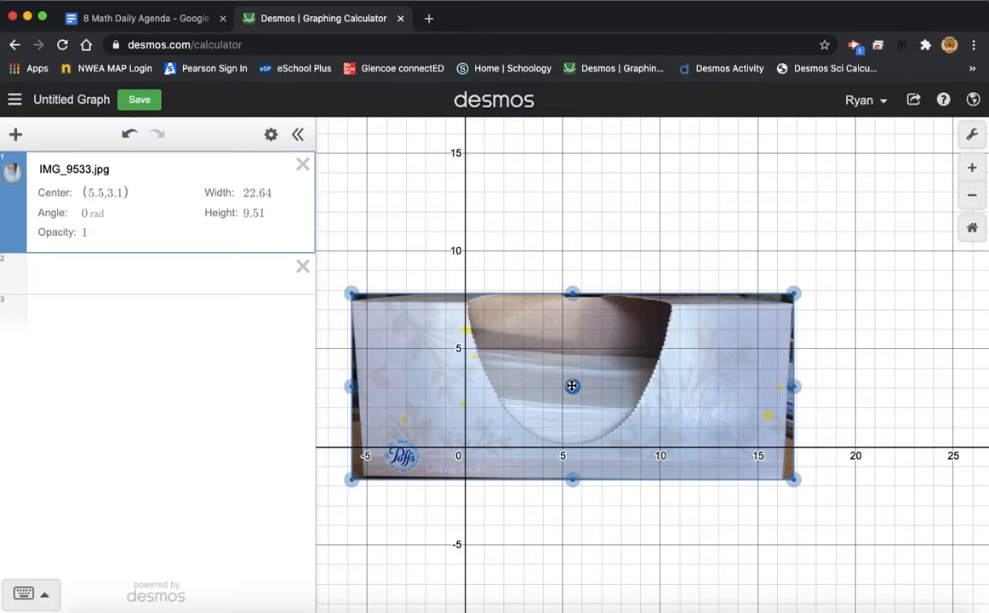
drag(573, 387, 688, 358)
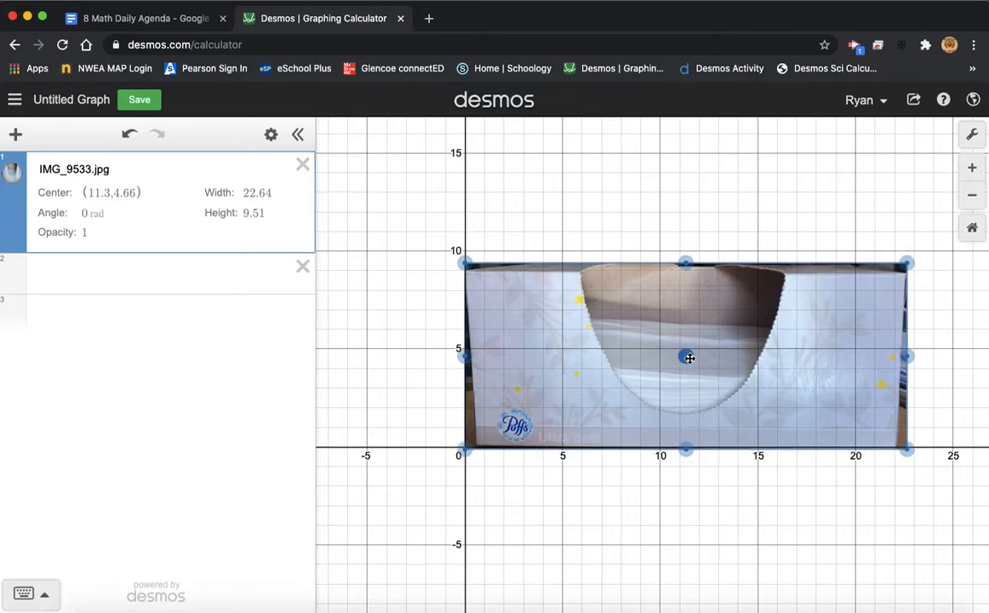
drag(689, 357, 689, 356)
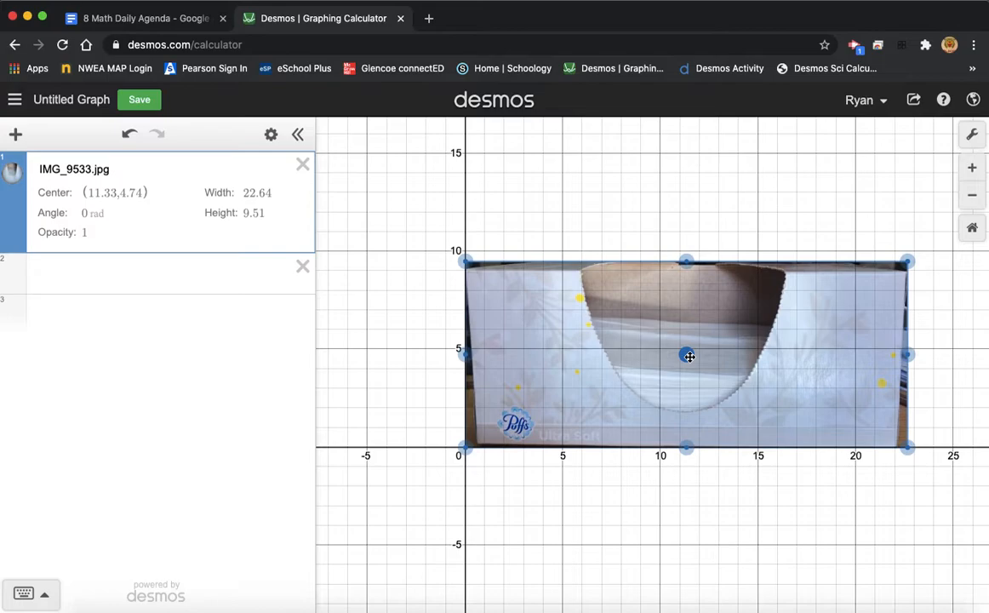
Enter the general vertex-form equation y=a(x-h)^2+k as an expression below the image
click(116, 279)
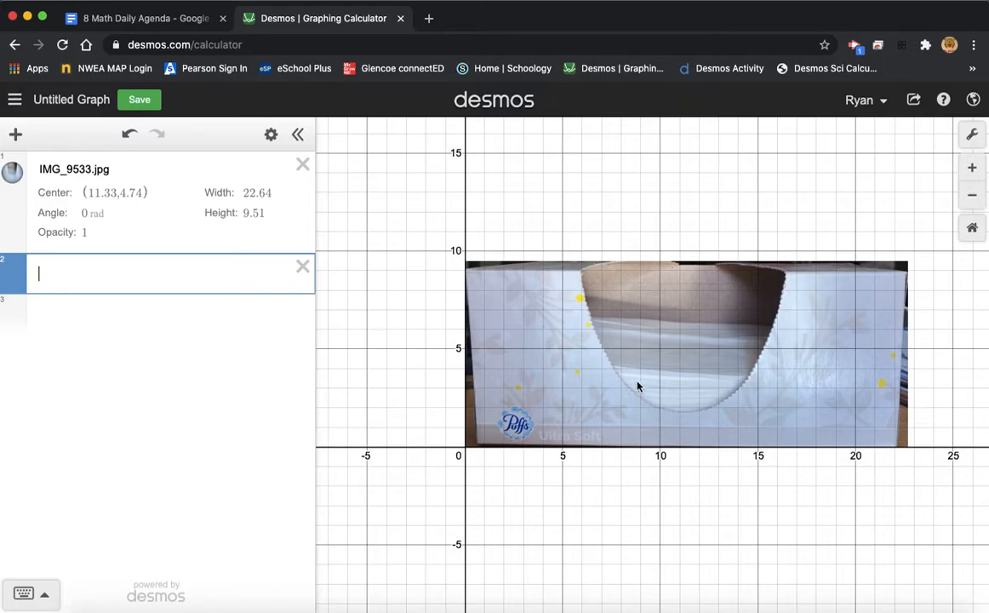
text(y=a()
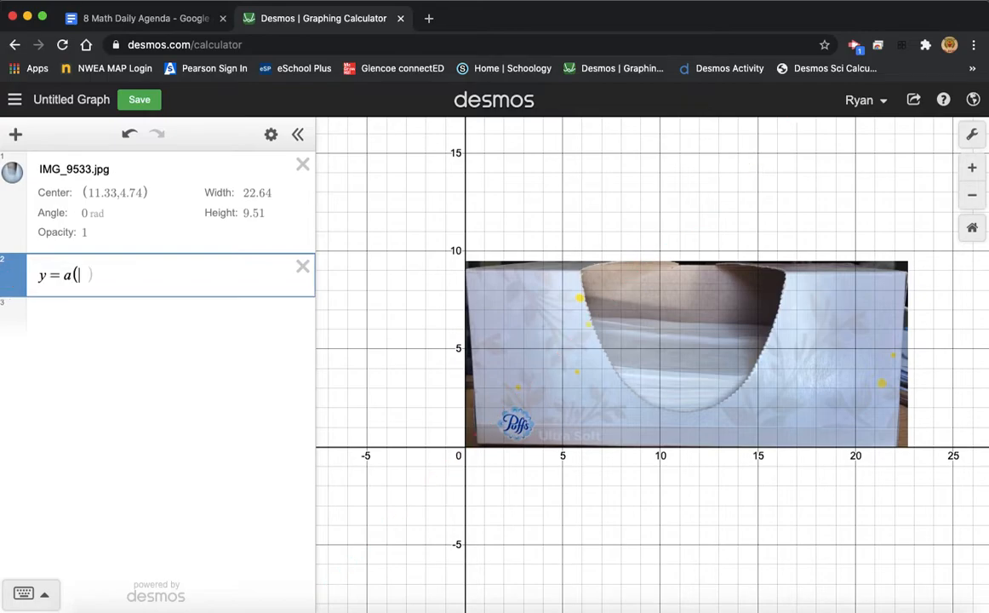
text(x-h))
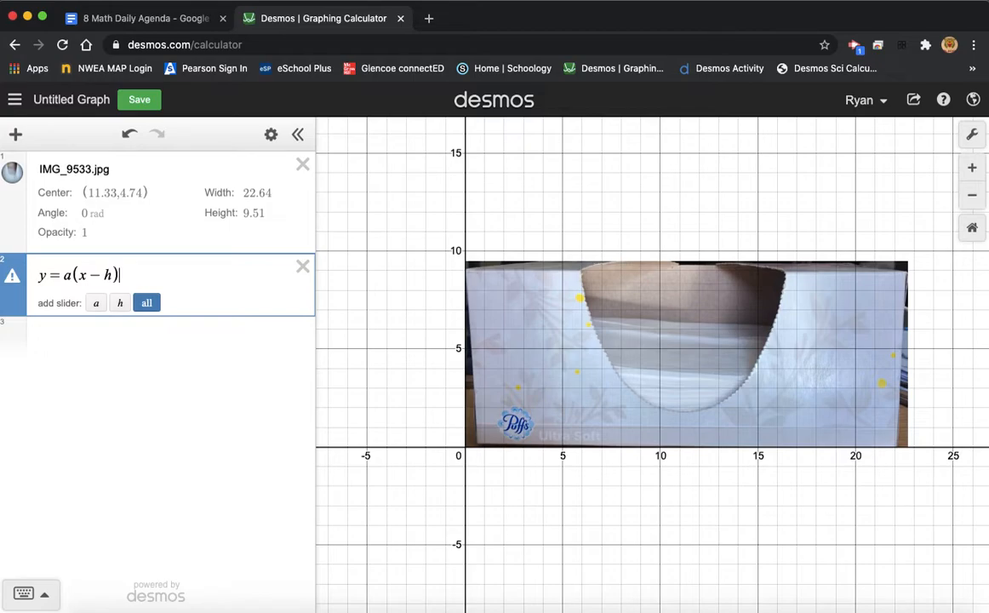
text(^2)
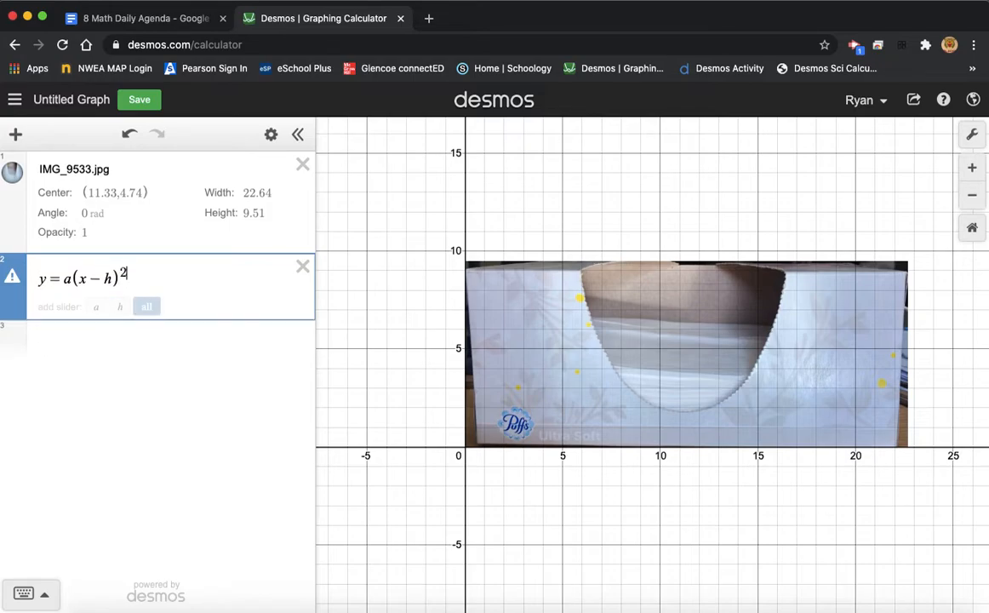
text(+k)
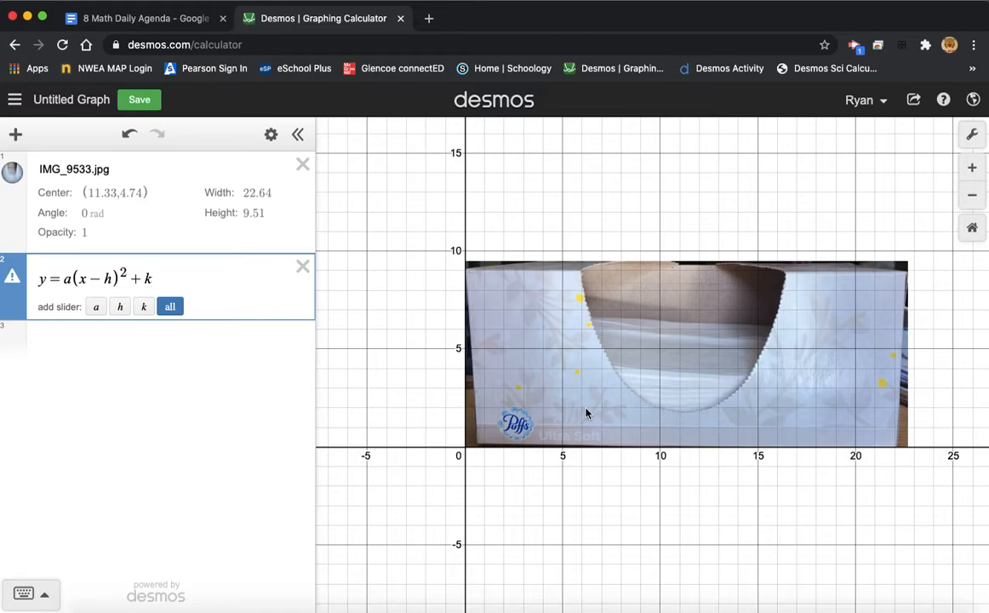
click(462, 414)
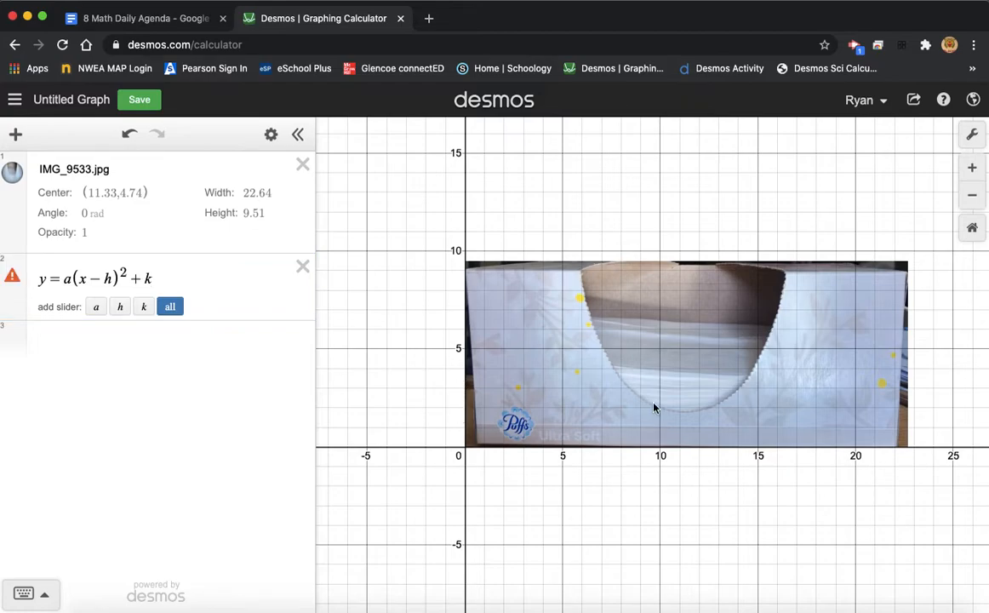
Add the parabola y=(x-11.25)^2+2 as a new expression below the general vertex form
click(108, 339)
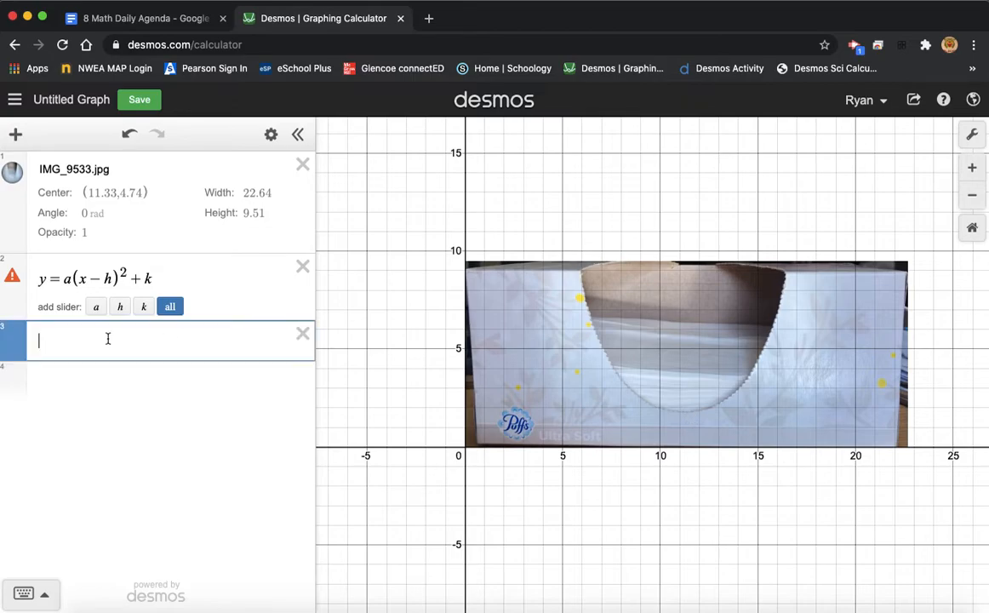
text(y=()
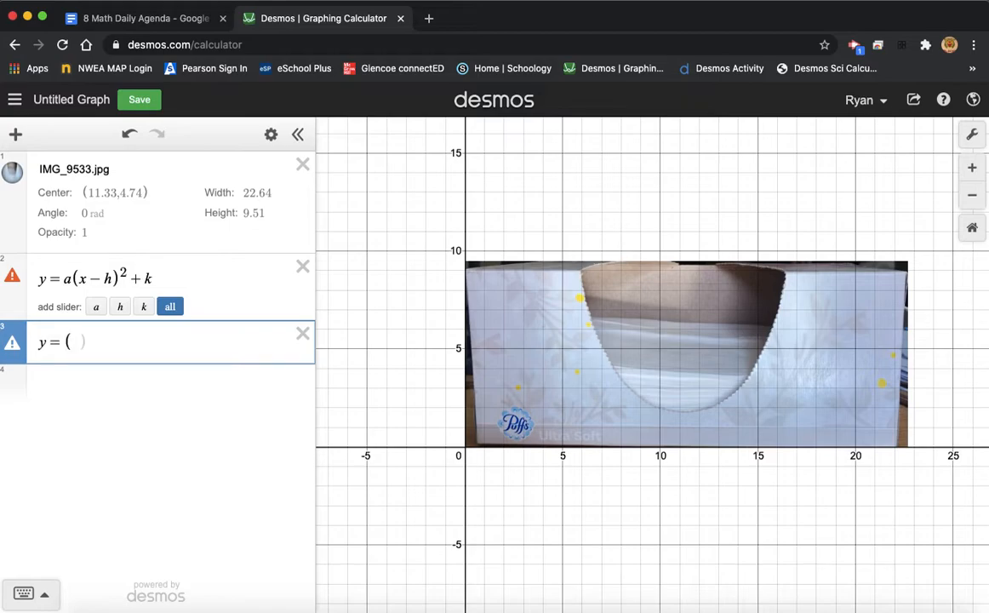
text(x)
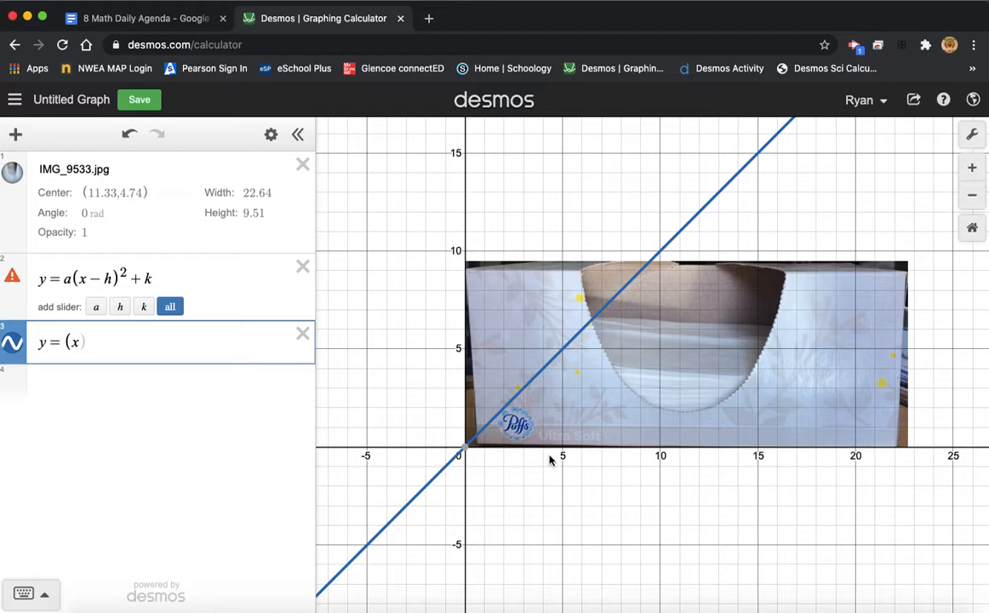
text(-11)
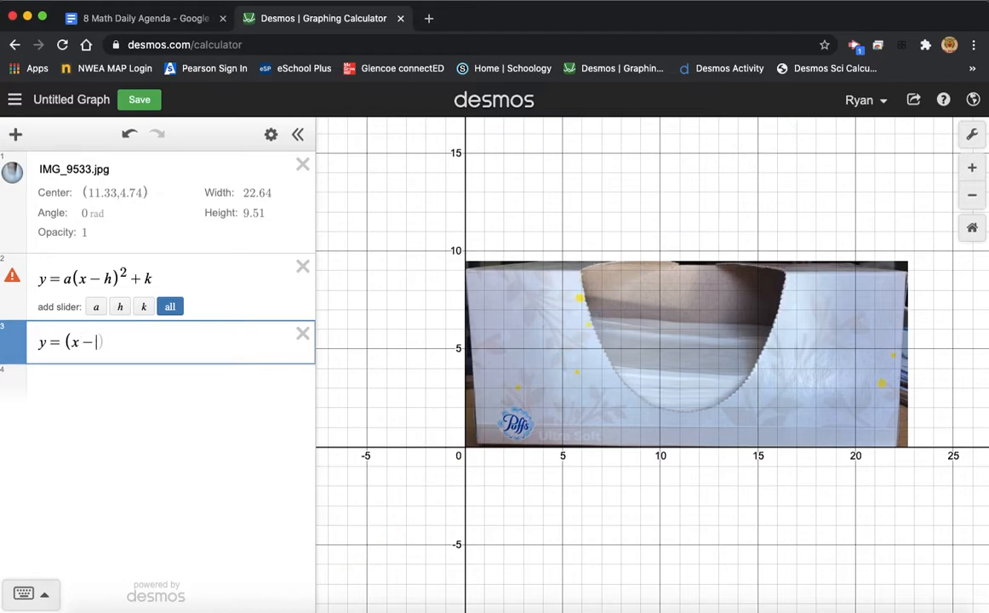
text(.25)
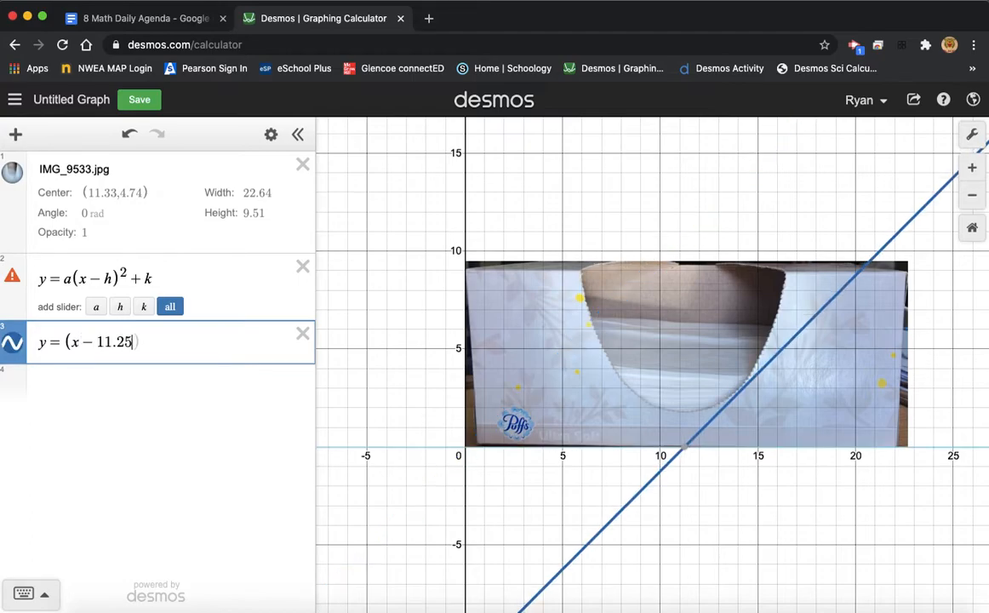
text()^2)
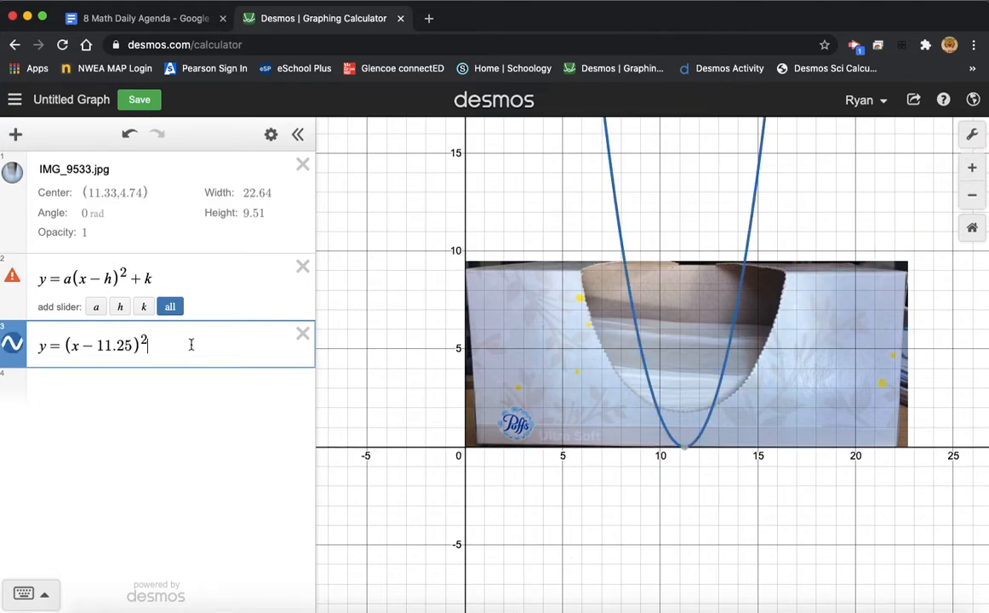
click(159, 343)
text(+2)
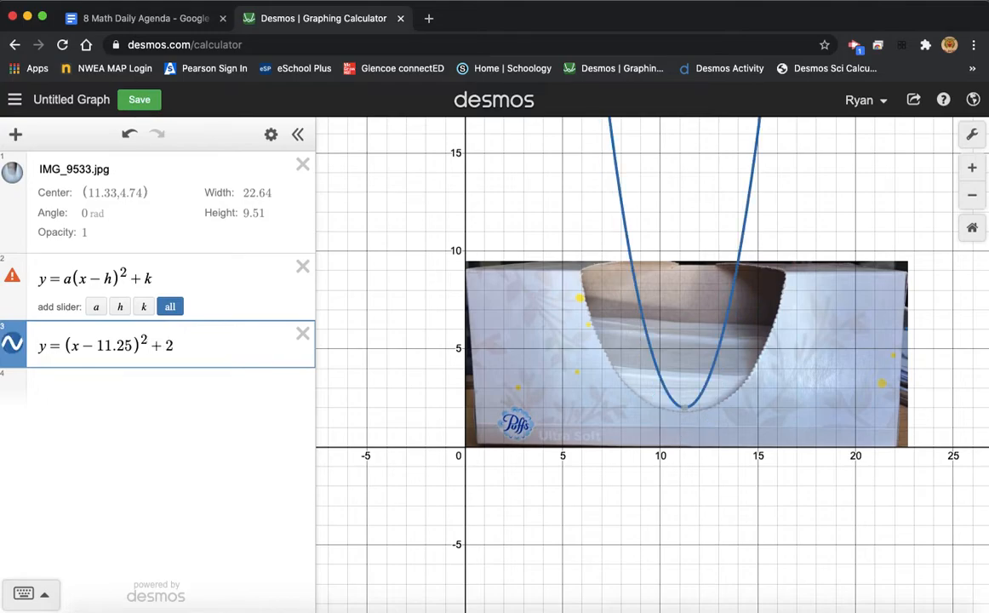
Change the constant term of the parabola's equation to 1.8
key(BackSpace)
text(3)
key(BackSpace)
text(1.8)
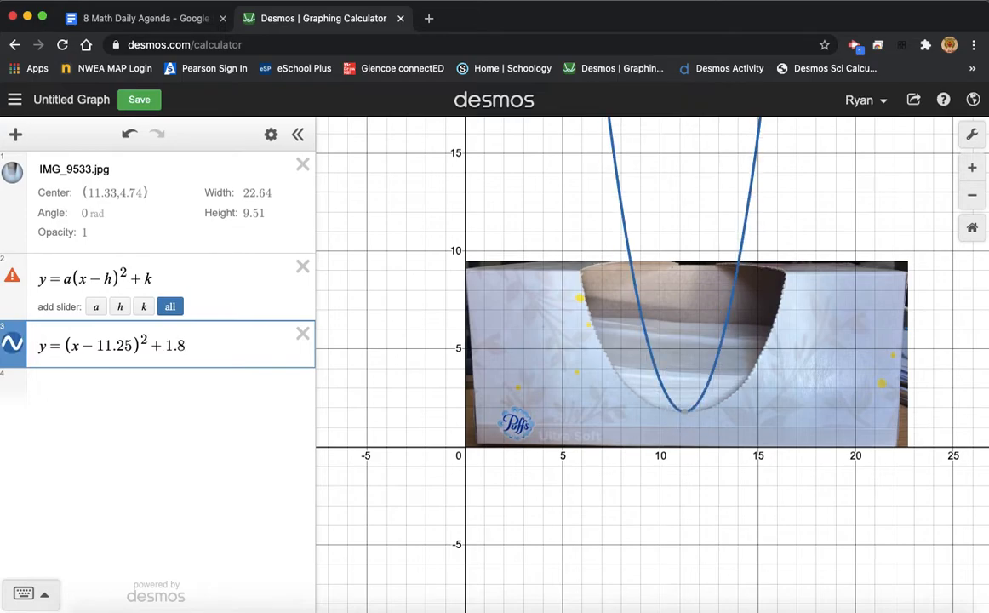
Change the parabola's line color to orange and keep the curve shown
click(13, 343)
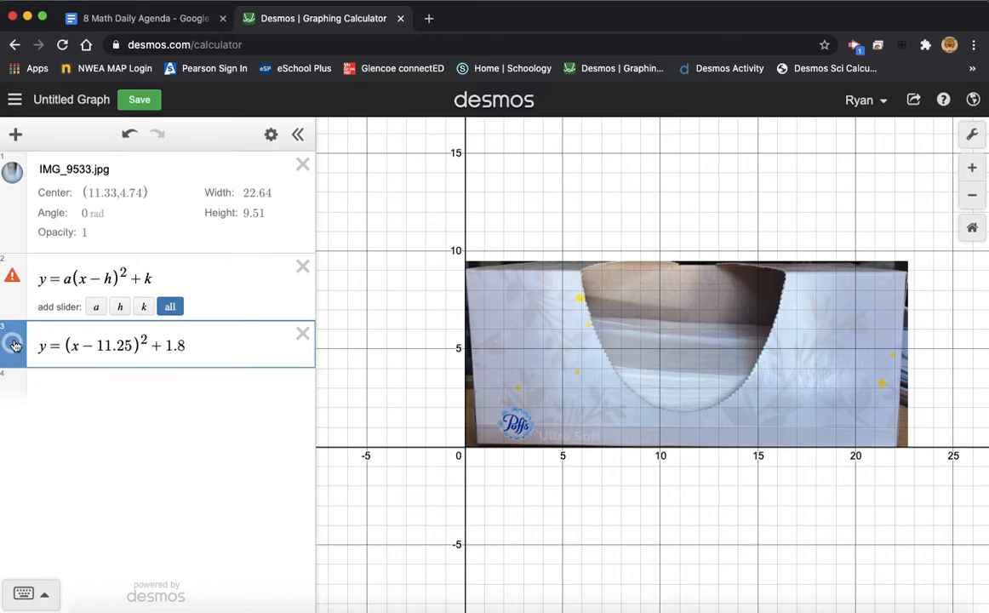
click(13, 343)
click(13, 343)
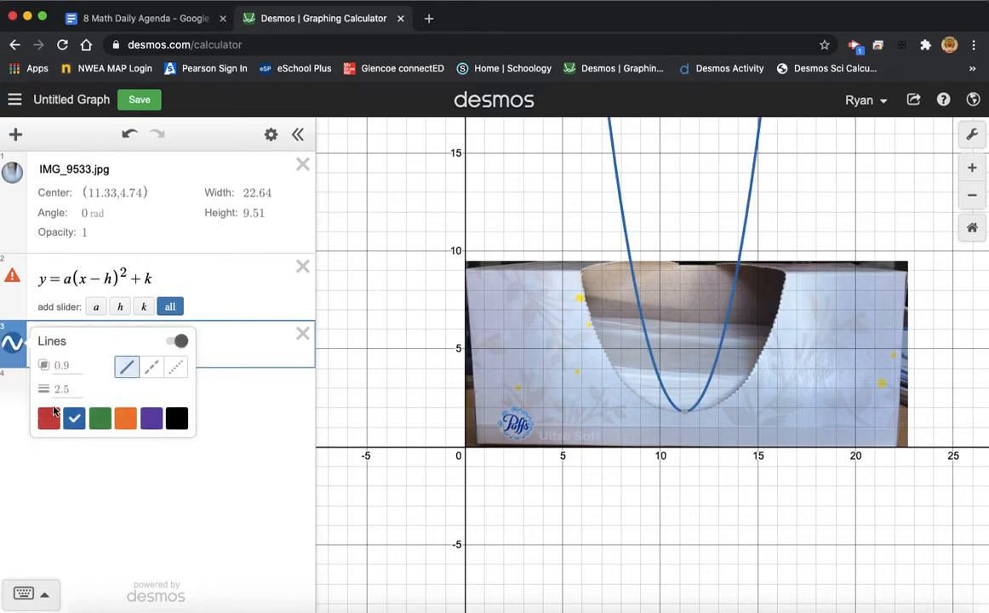
click(125, 418)
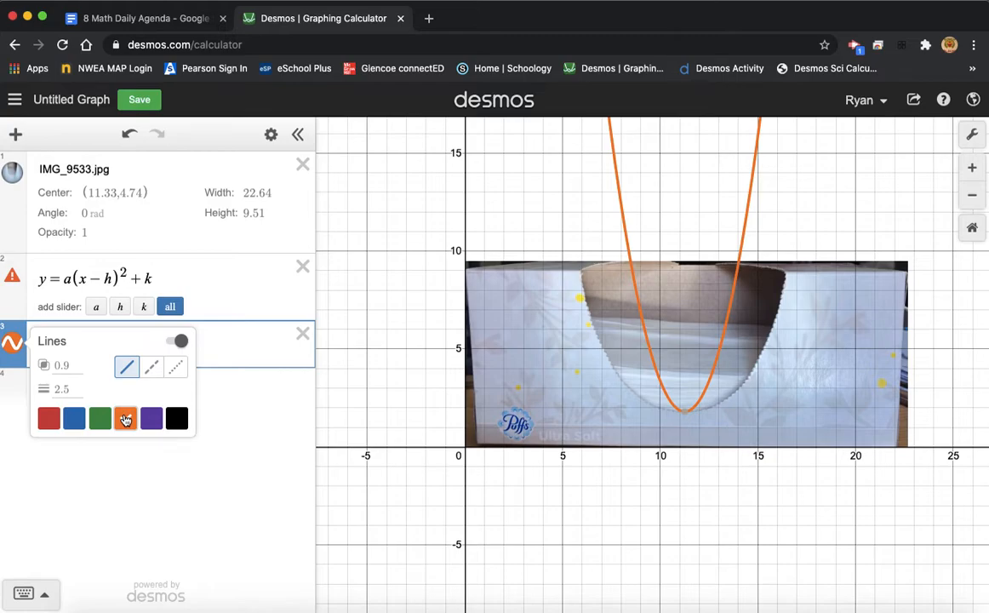
click(13, 346)
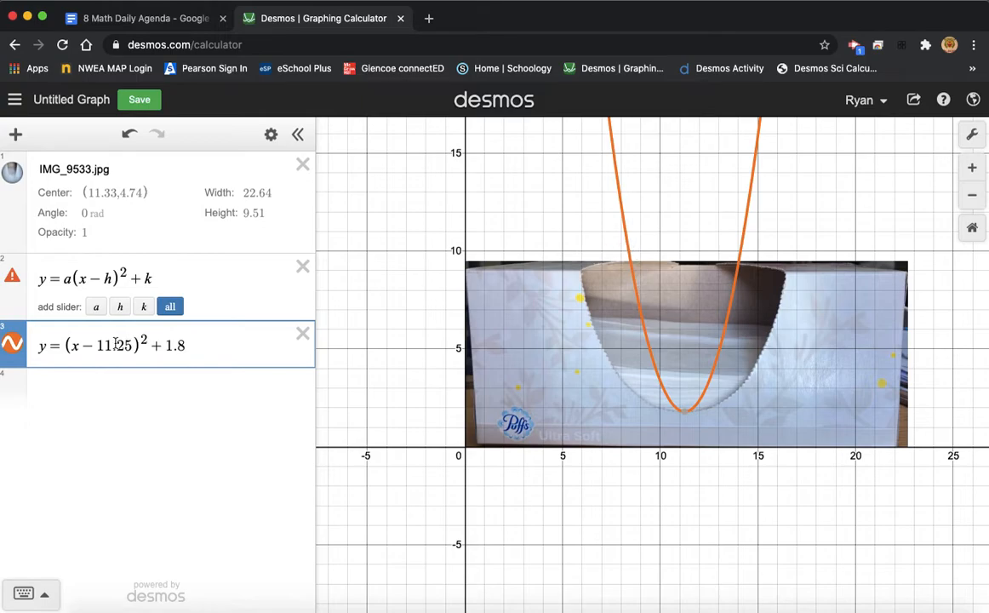
Try 2 and 3 as the coefficient before the parabola's squared term, and replace them with .5
click(65, 341)
text(2)
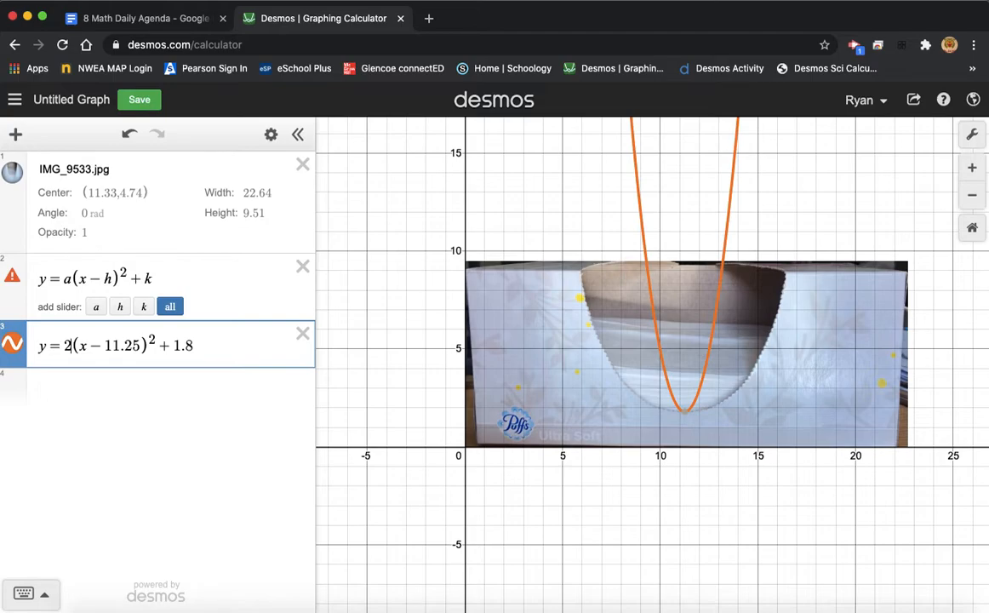
key(BackSpace)
text(3)
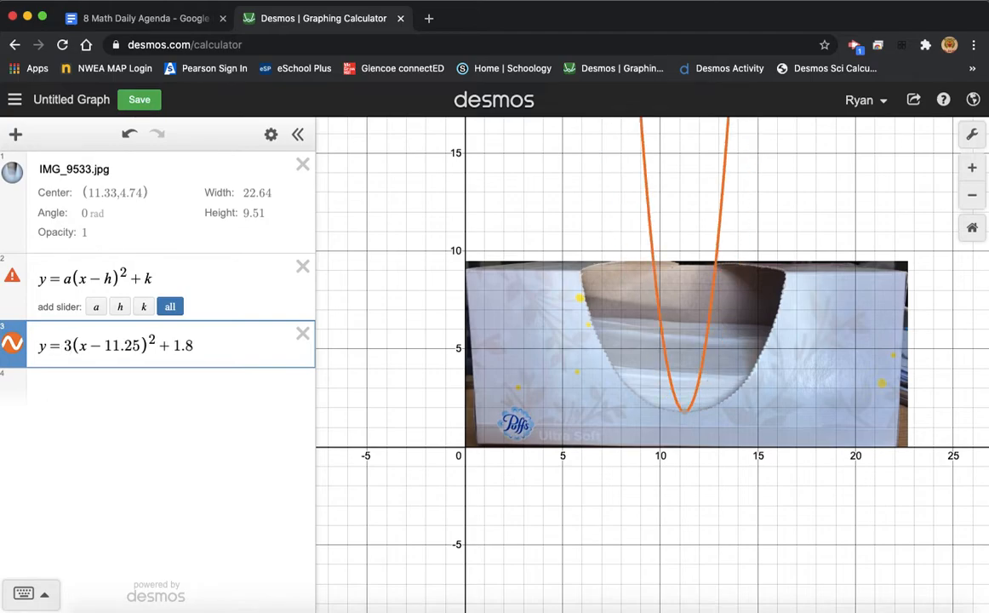
key(BackSpace)
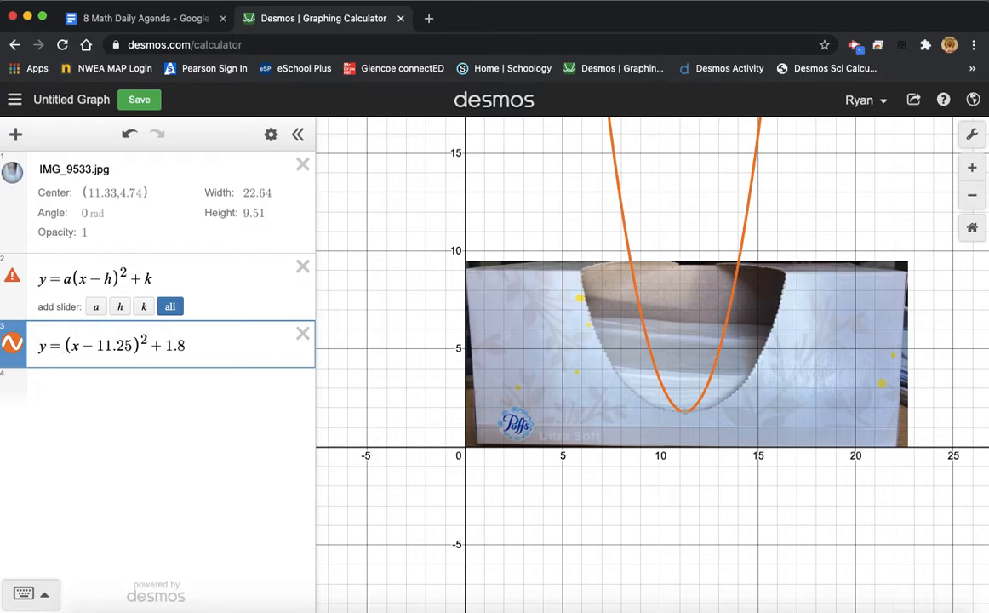
text(.5)
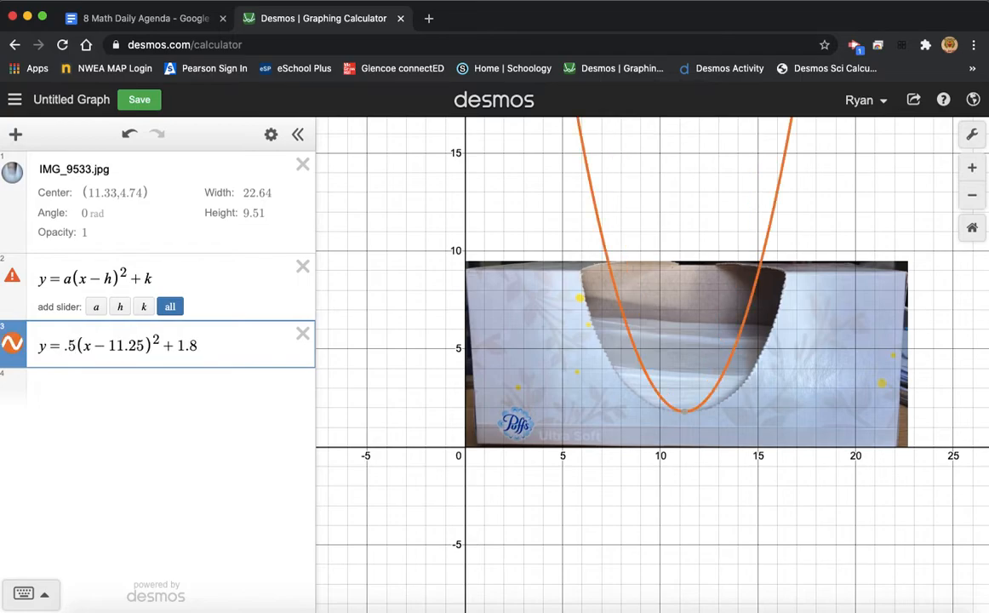
Try .7 and .1 as the coefficient before the parabola's squared term, and replace them with .2
key(BackSpace)
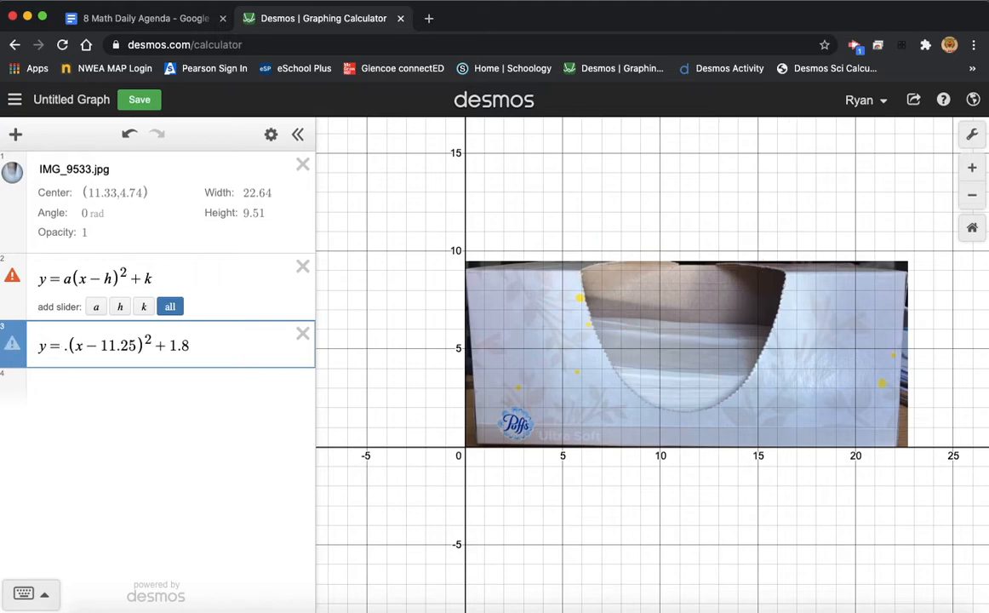
text(.7)
key(BackSpace)
key(BackSpace)
text(7)
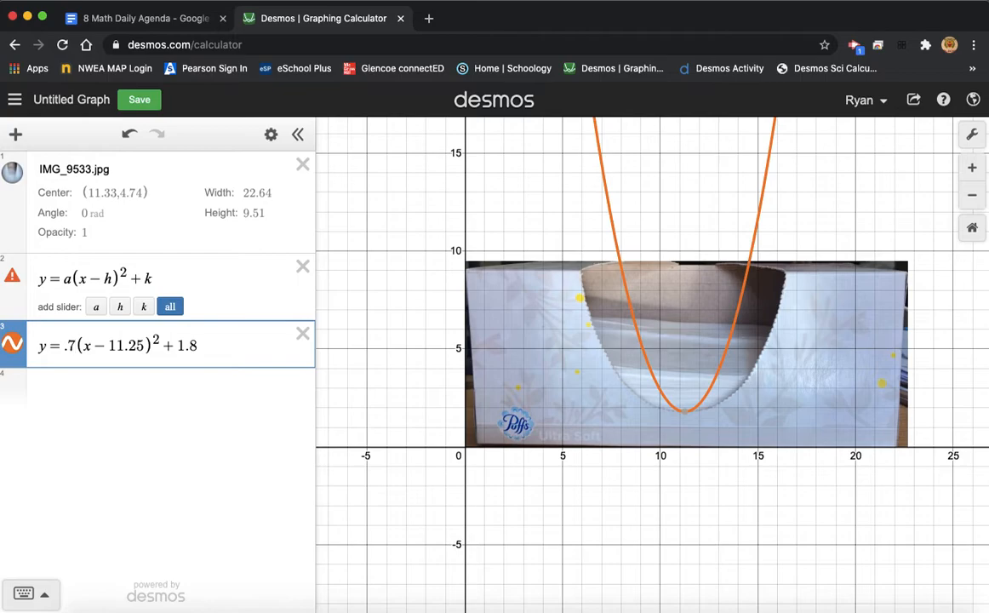
key(BackSpace)
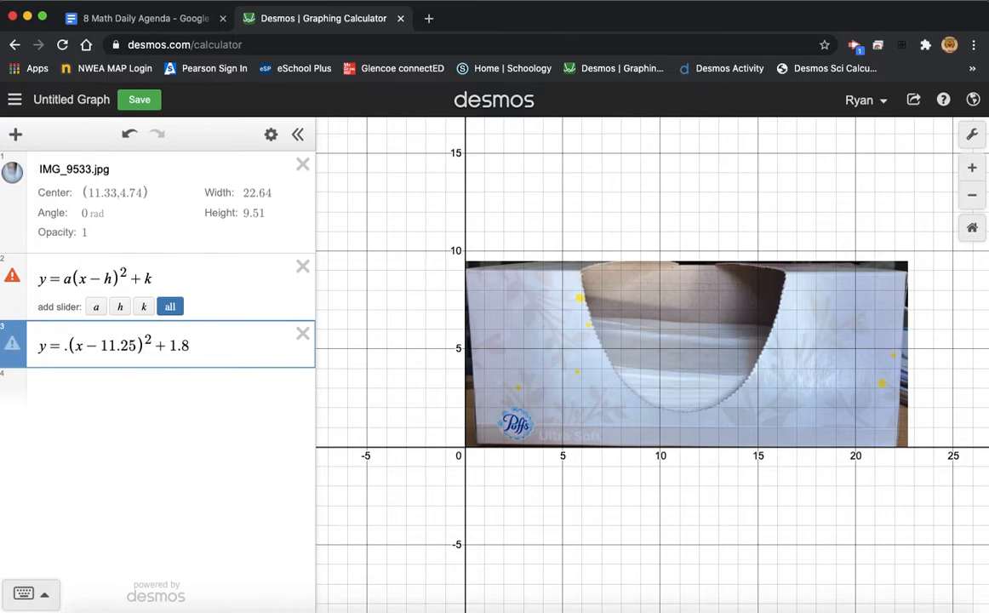
text(1)
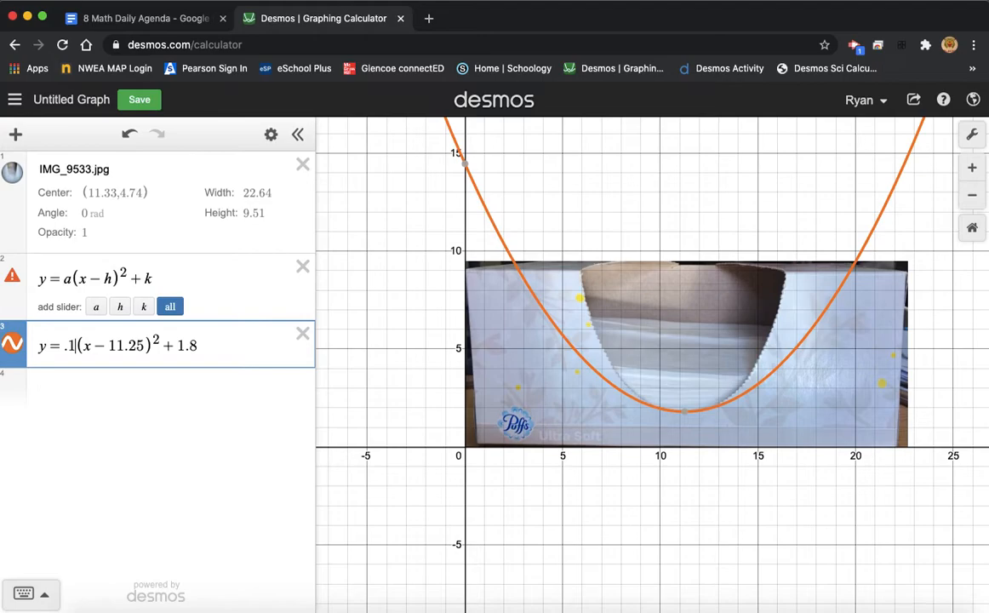
key(BackSpace)
text(2)
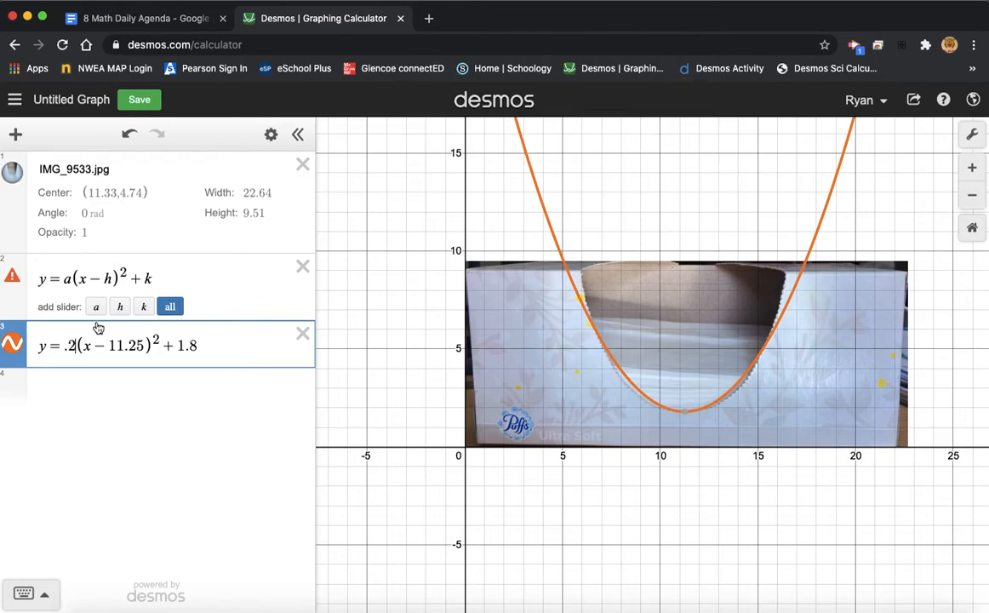
Try .25 and .21 as the parabola's leading coefficient, and refine it to .215
text(5)
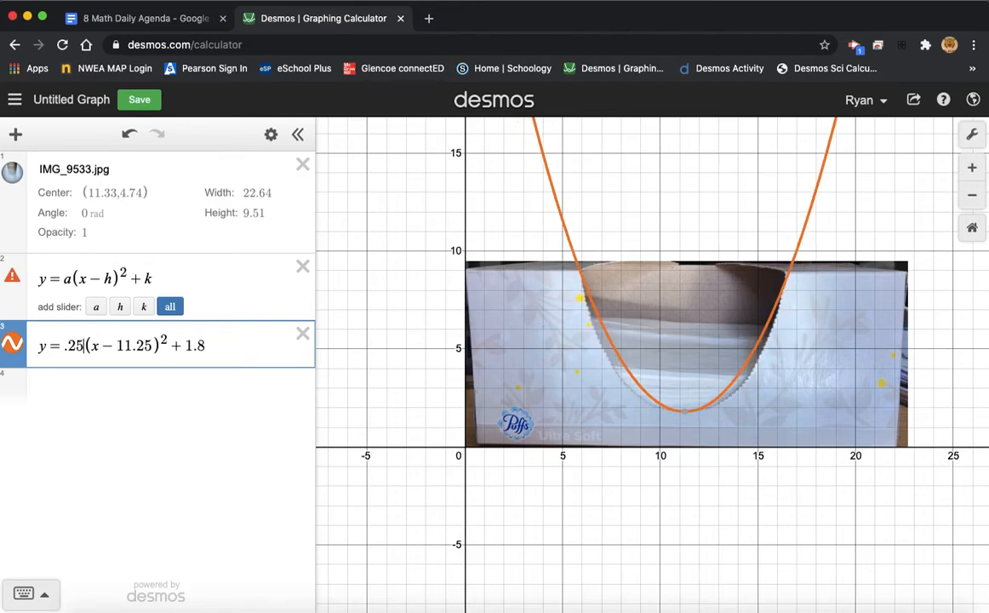
key(BackSpace)
text(1)
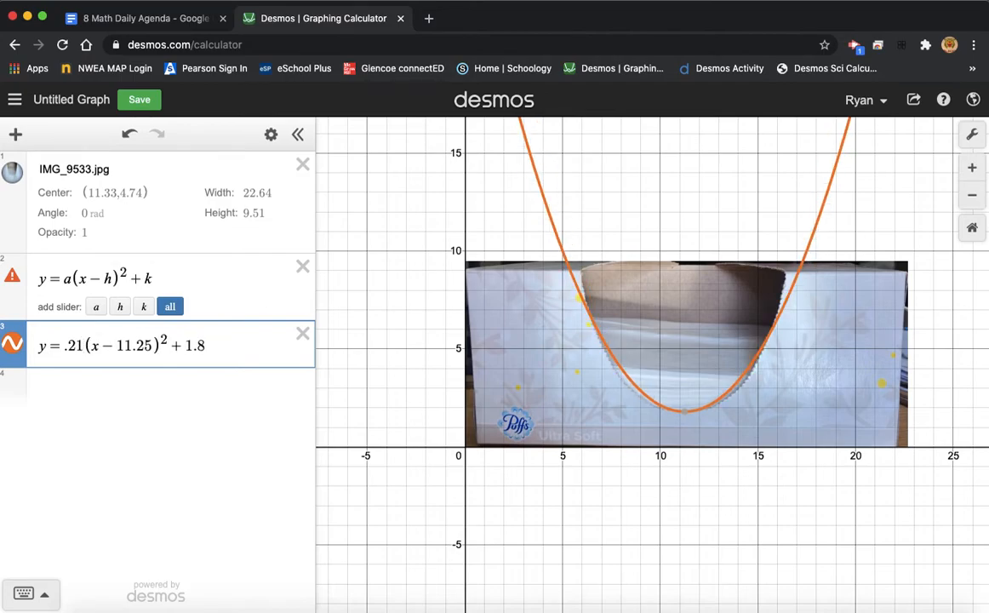
text(5)
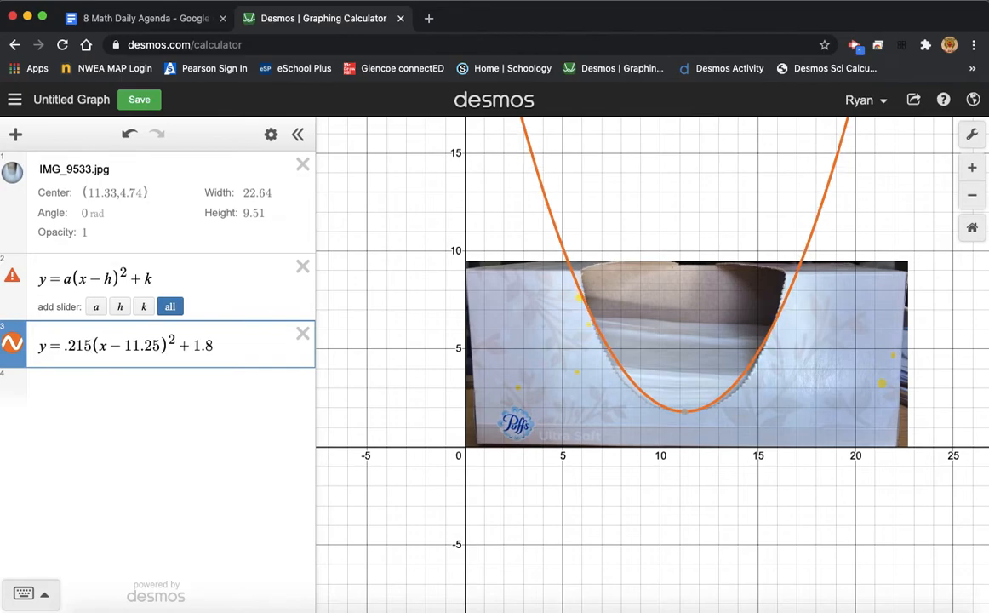
Try .22 and .229 as the parabola's leading coefficient to compare the fit with the box opening
text(88)
key(BackSpace)
key(BackSpace)
key(BackSpace)
key(BackSpace)
text(2)
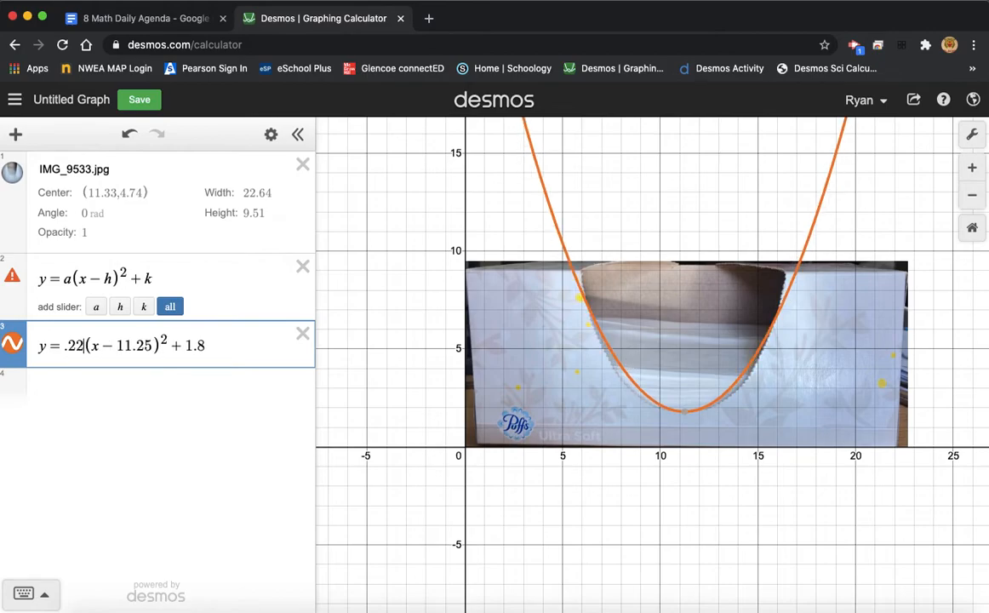
text(9)
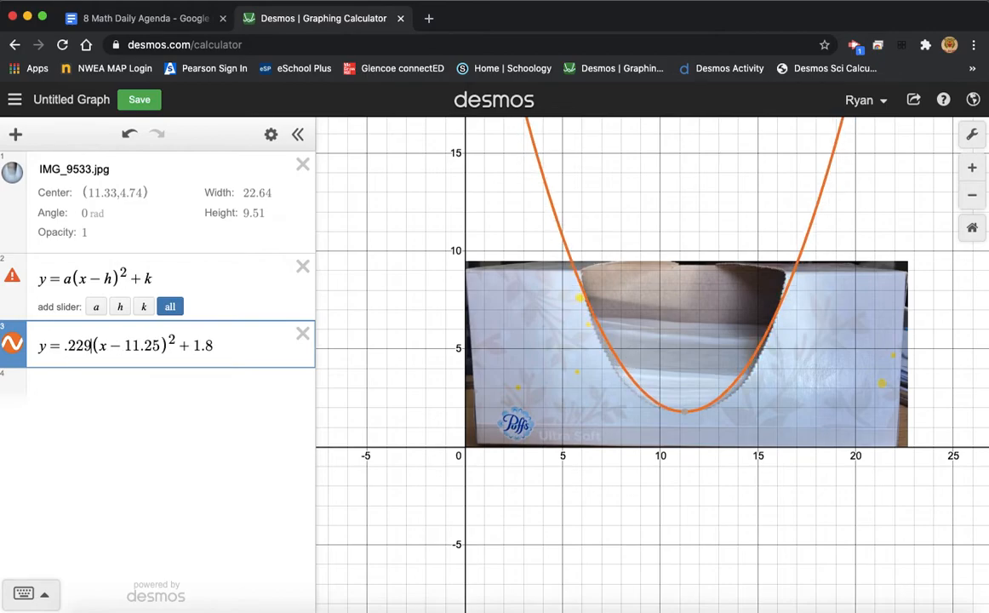
Set the coefficient before the squared term in the orange parabola's equation to .215
key(BackSpace)
key(BackSpace)
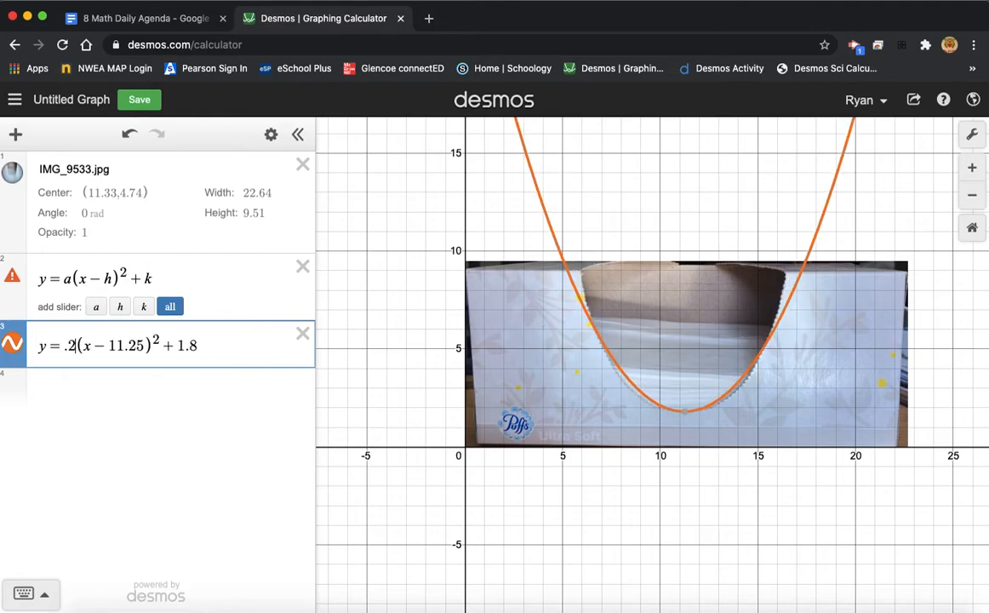
text(09)
key(BackSpace)
key(BackSpace)
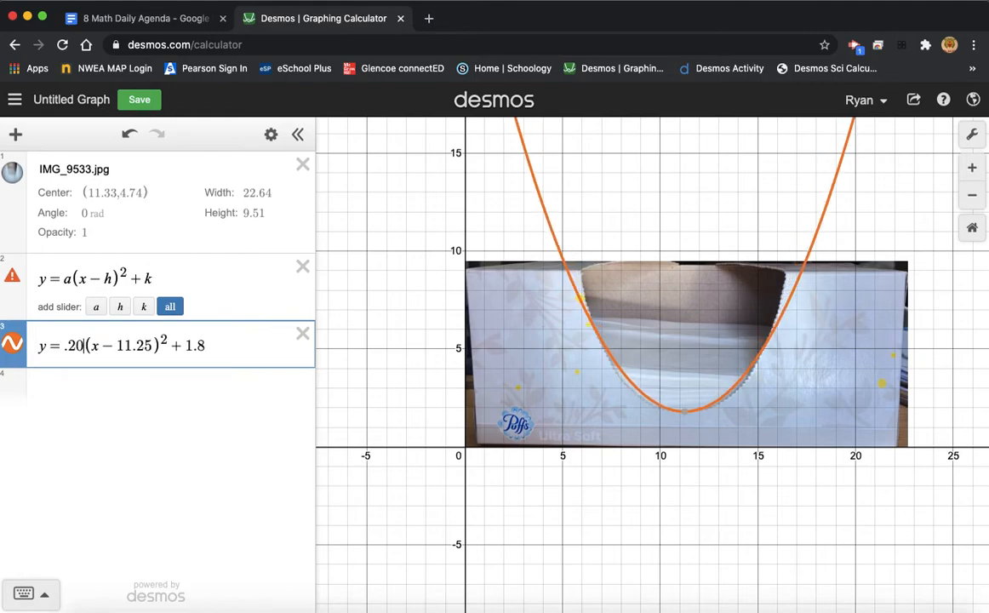
text(15)
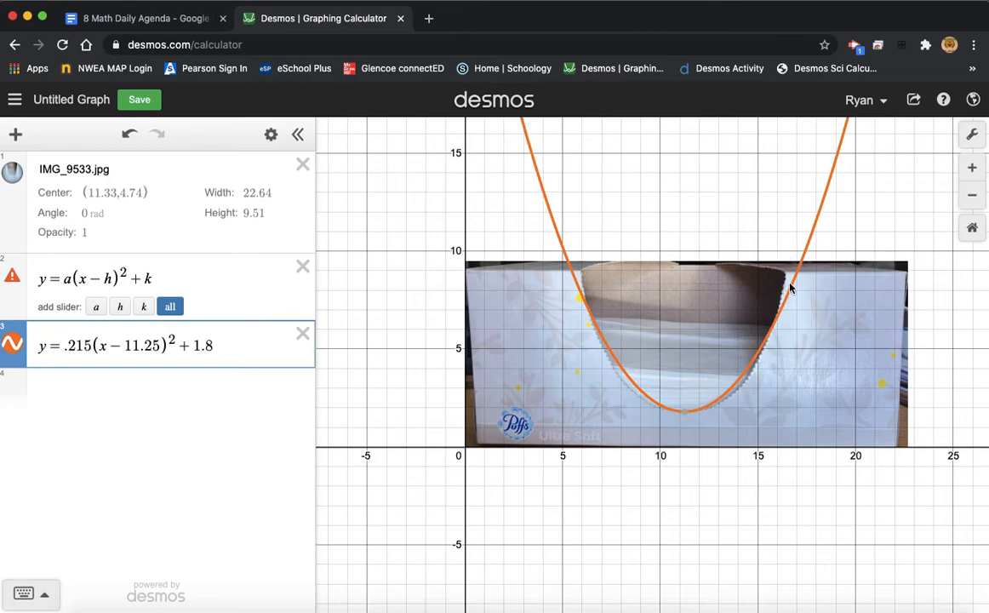
Start an empty expression below the fitted parabola and select the whole general equation y=a(x-h)^2+k
click(129, 398)
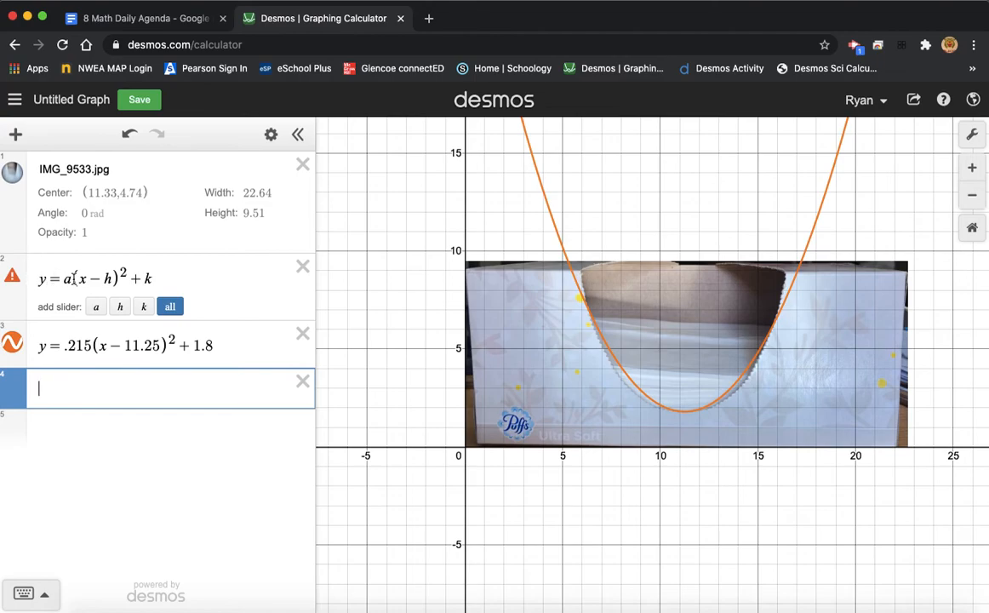
drag(158, 277, 46, 291)
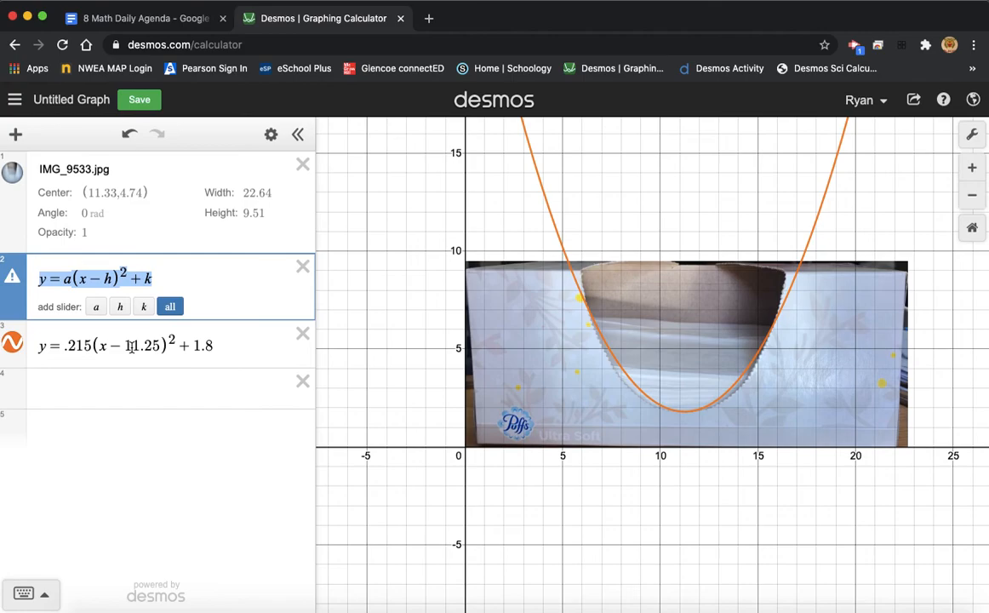